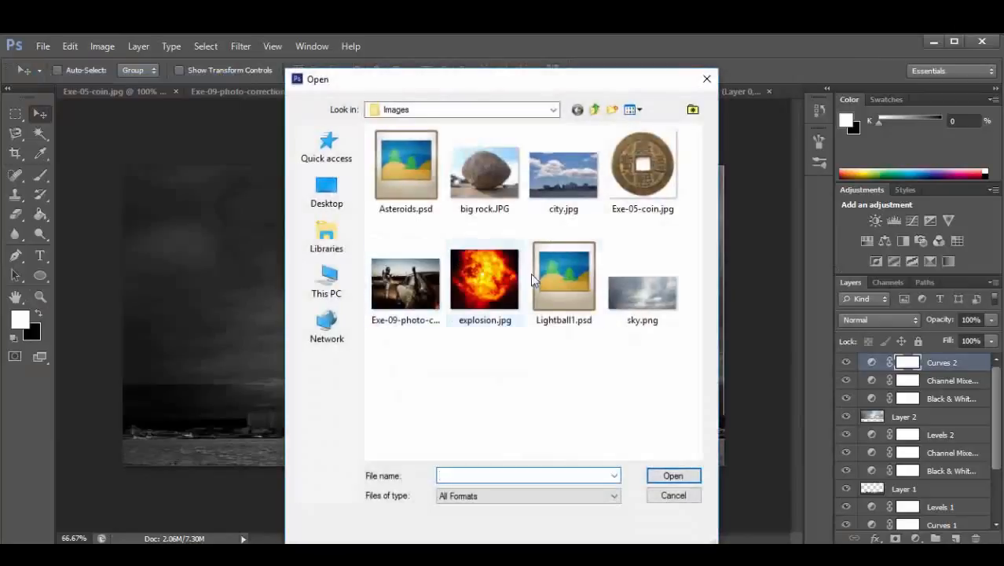
- Open big rock.JPG and convert its locked background into the regular layer Layer 0
click(493, 203)
click(672, 476)
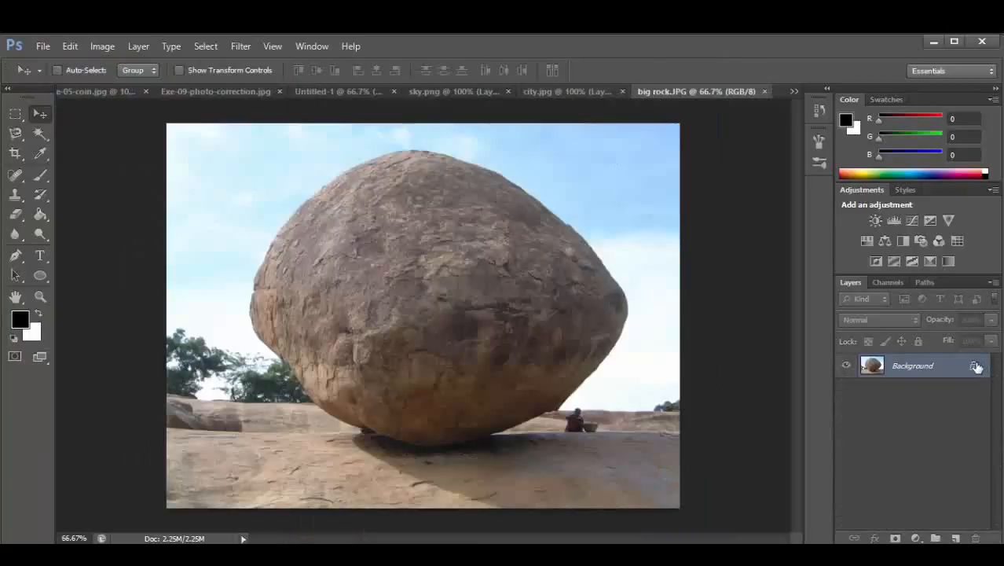
double_click(974, 366)
click(634, 174)
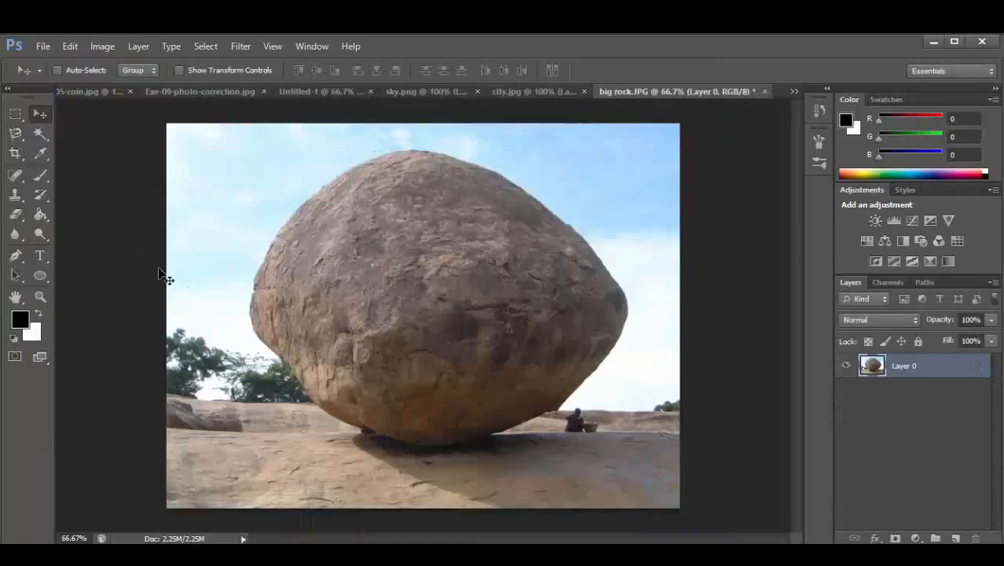
- Select the boulder by tracing its outline with the Magnetic Lasso tool and move the selection into the Untitled-1 document
click(17, 135)
click(88, 161)
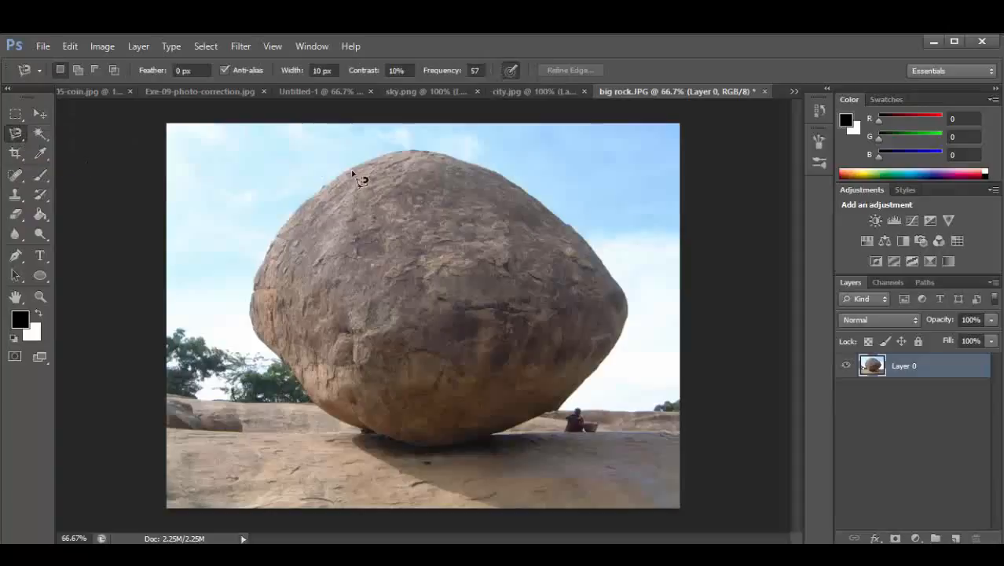
click(442, 154)
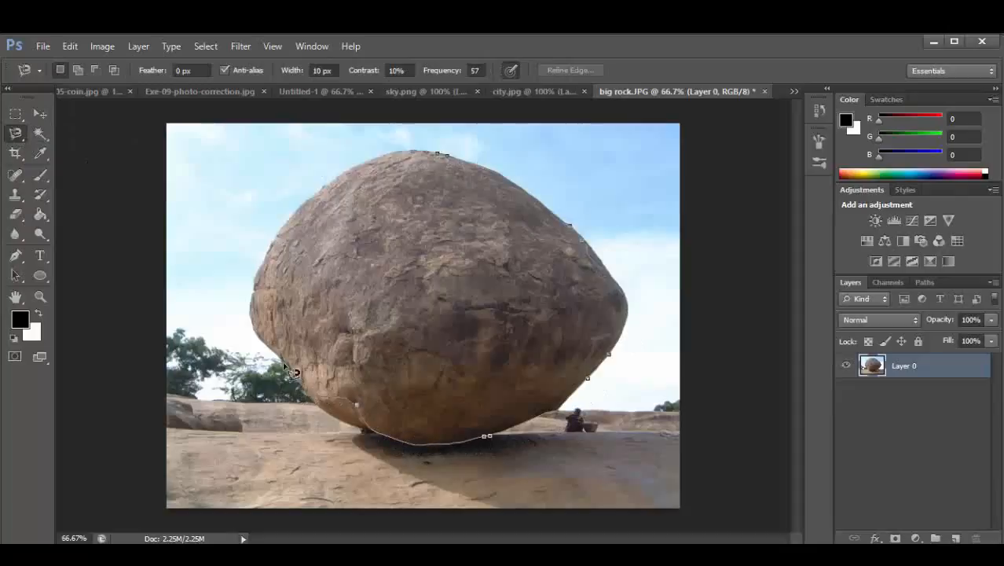
click(444, 155)
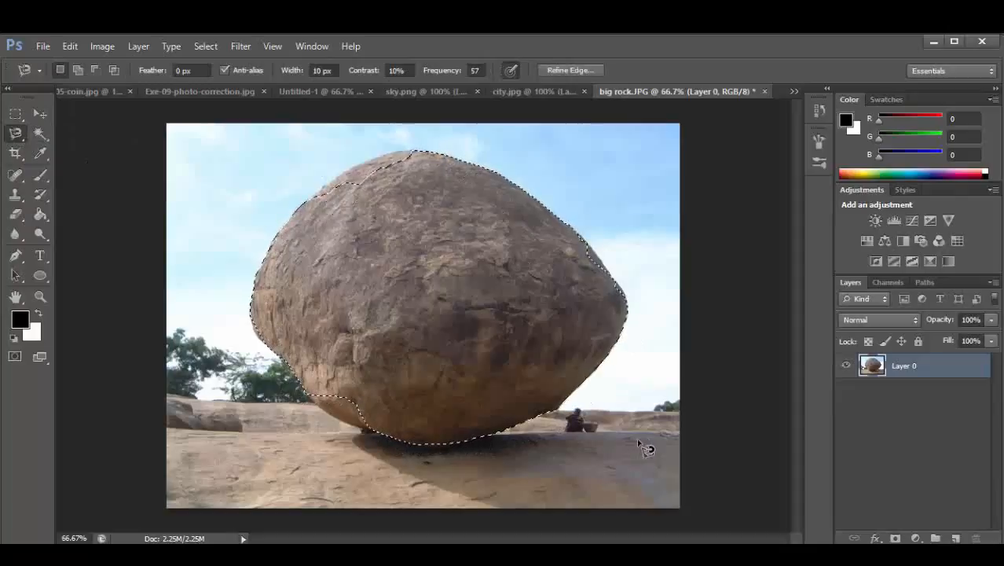
click(40, 114)
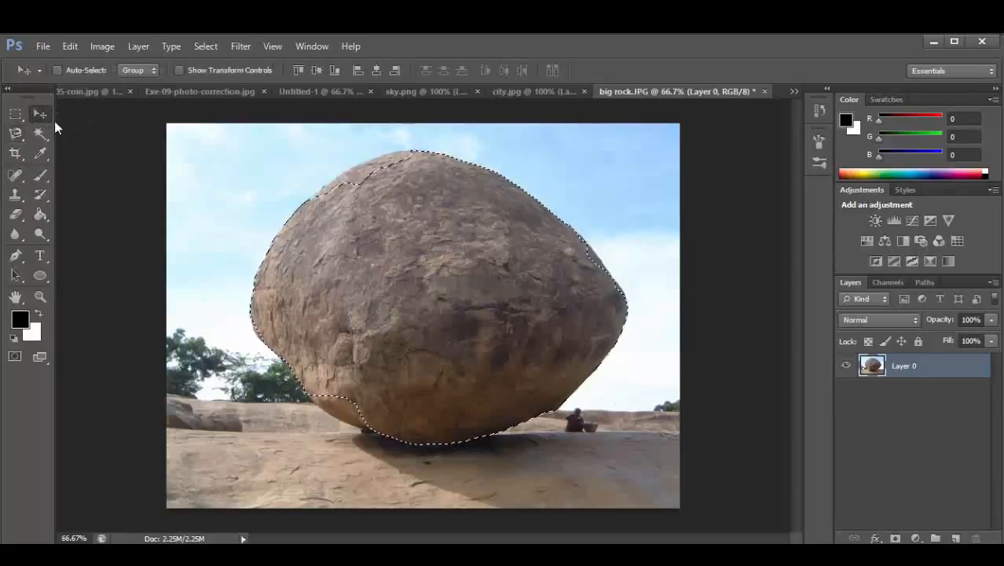
drag(425, 297, 478, 332)
- Scale the boulder to about 24% width and 27% height, rotate it about -35°, place it in the sky right of centre and apply
key(ctrl+t)
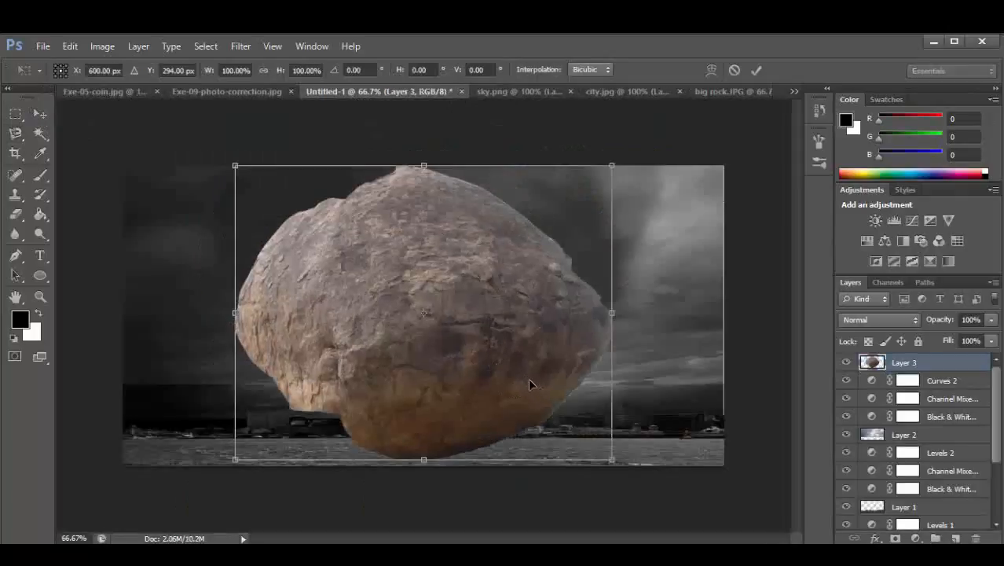
drag(612, 458, 542, 324)
drag(510, 246, 525, 253)
drag(557, 339, 560, 319)
drag(488, 317, 532, 326)
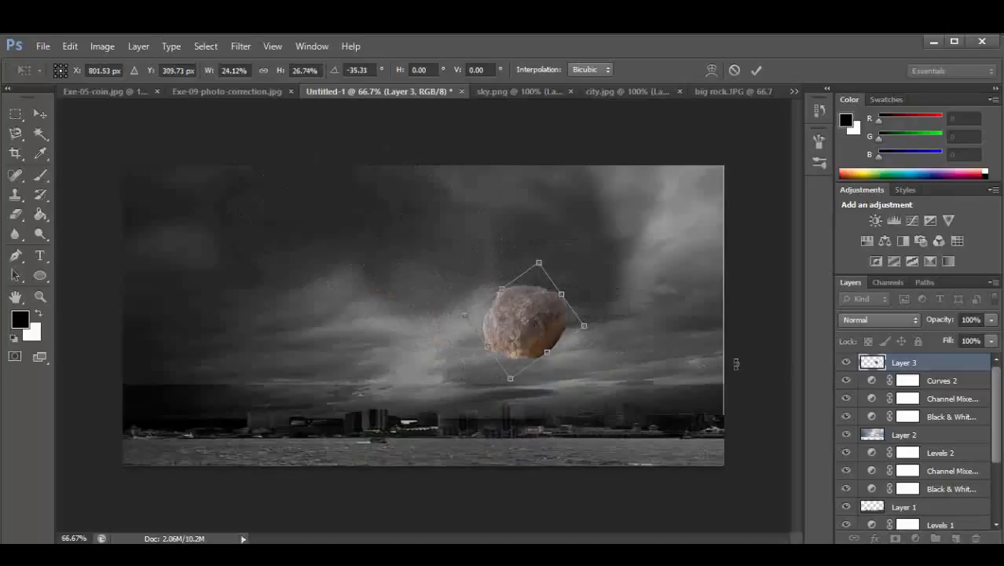
click(40, 114)
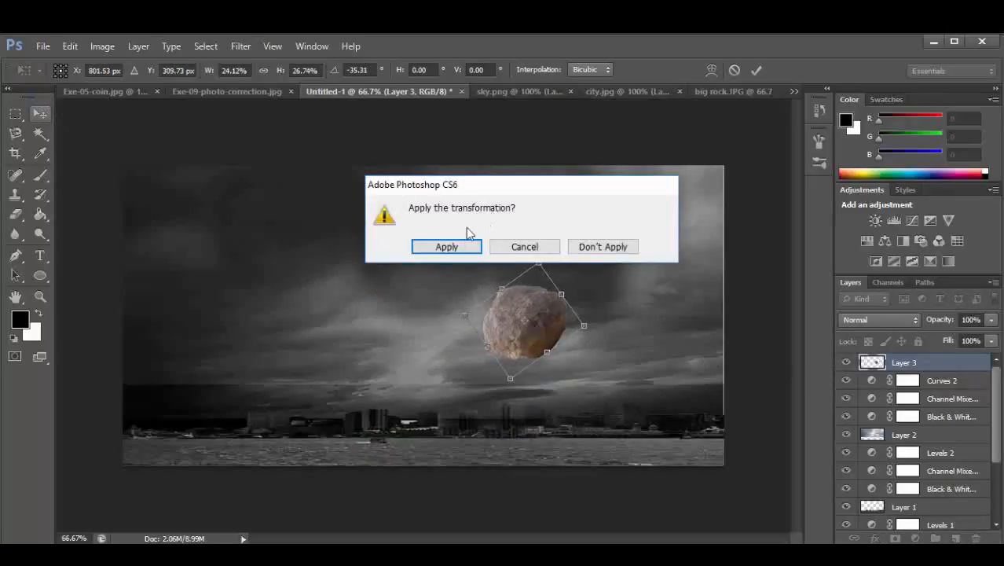
click(446, 247)
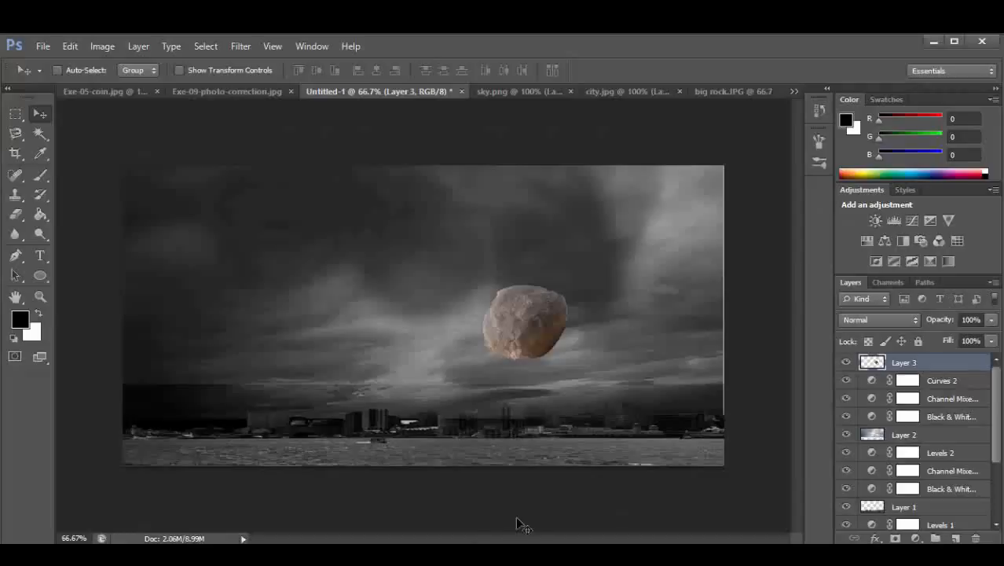
- Lower the opacity of the boulder's layer, Layer 3, to 58%
click(991, 320)
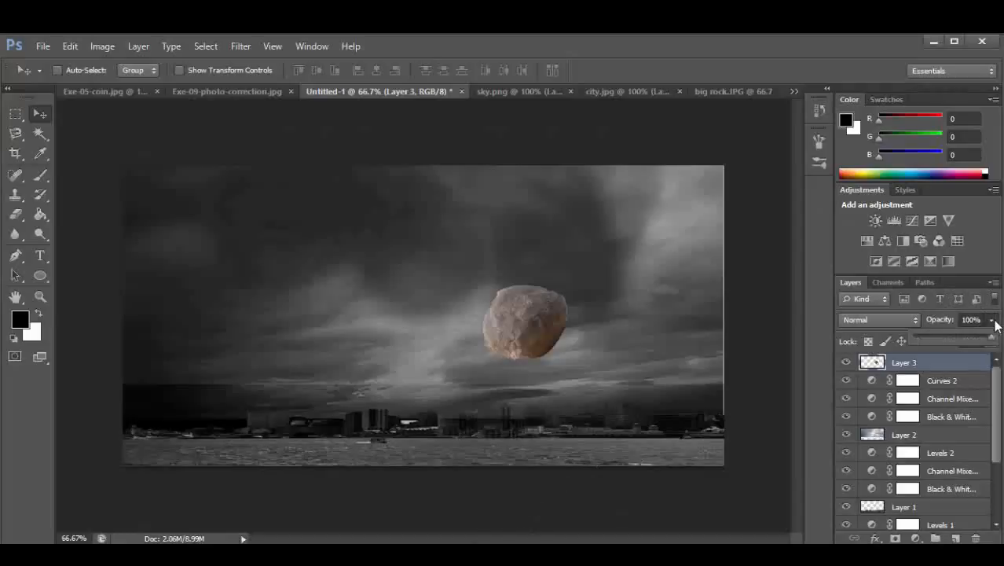
drag(992, 341, 947, 344)
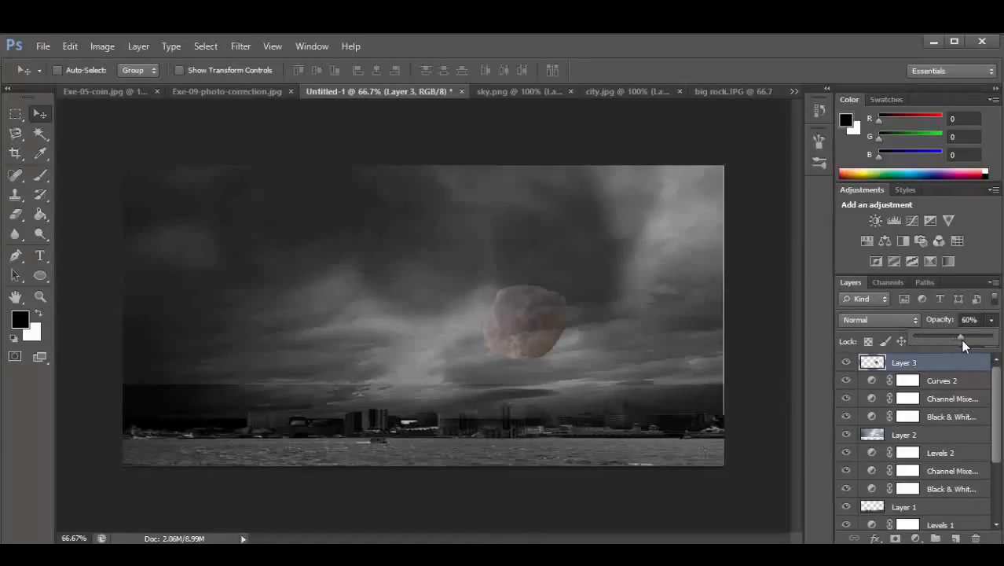
click(13, 214)
click(12, 214)
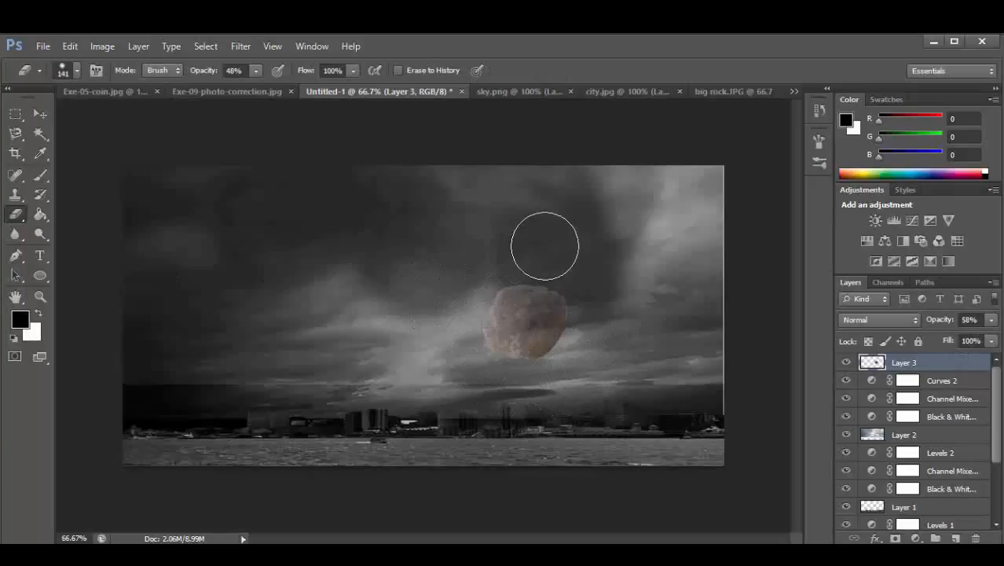
- Configure the Brush tool's scattering with 371% scatter, a count of 11 and 37% count jitter
click(37, 180)
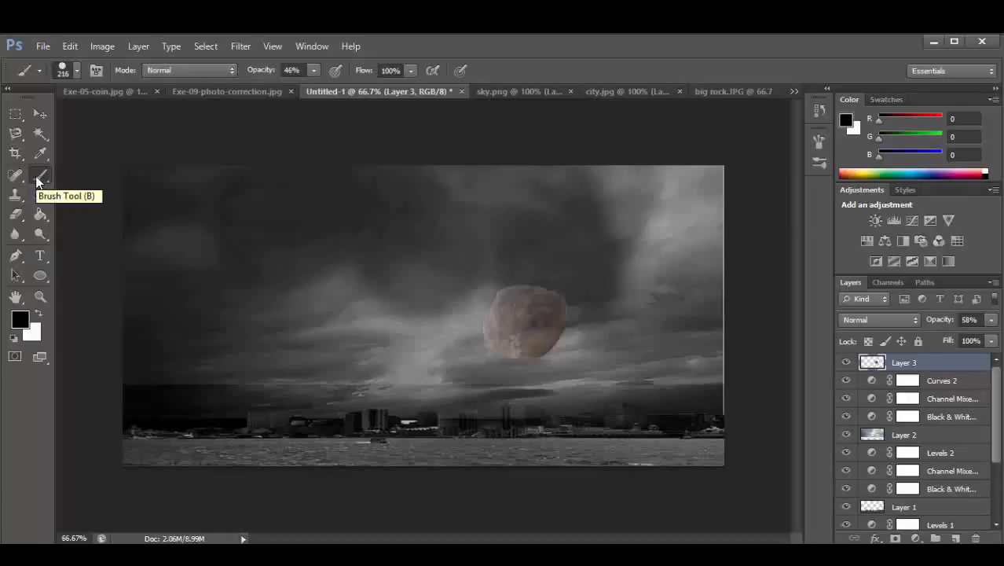
click(95, 71)
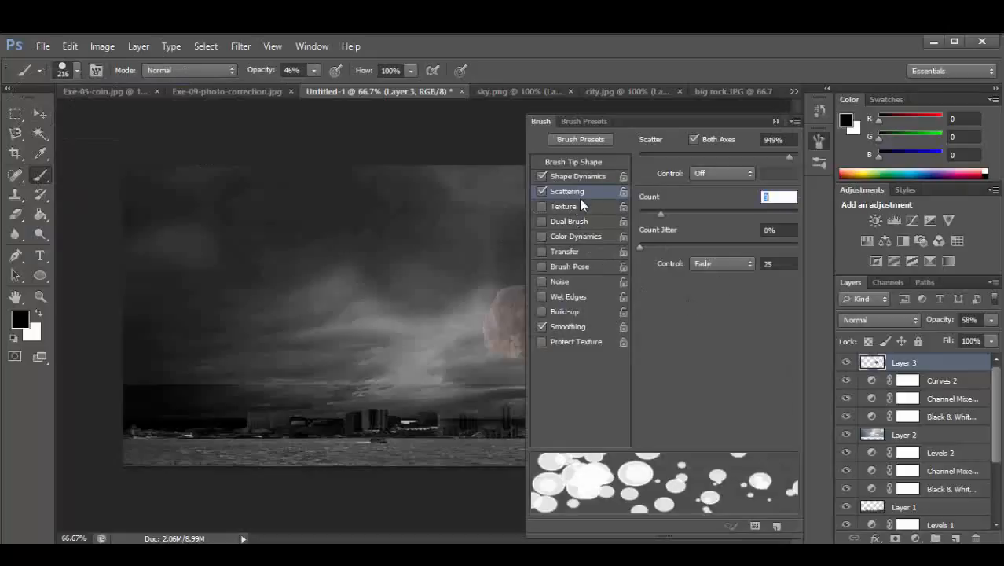
mouse_move(786, 158)
mouse_down()
mouse_move(676, 161)
mouse_move(699, 163)
mouse_up()
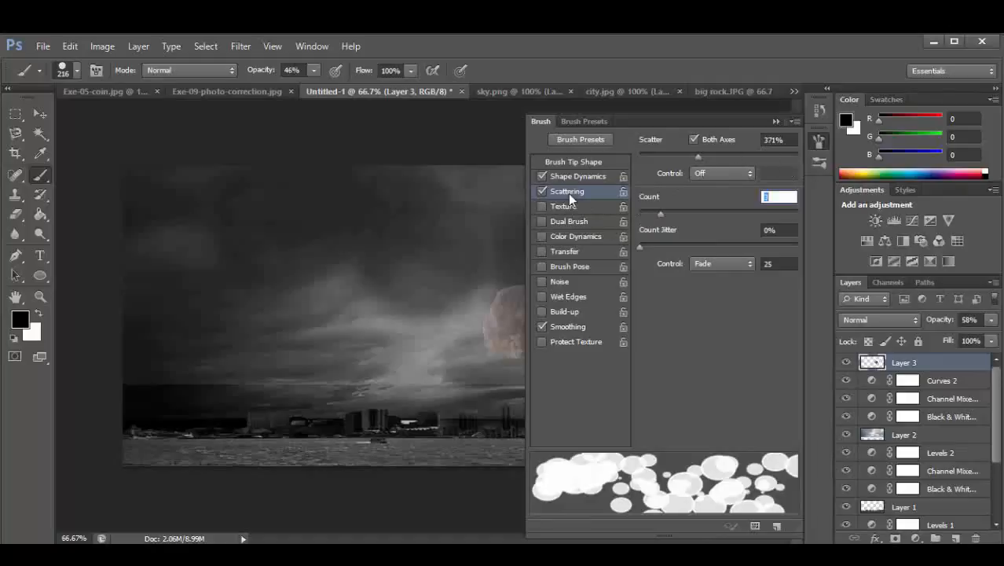
mouse_move(661, 218)
mouse_down()
mouse_move(761, 217)
mouse_move(723, 212)
mouse_up()
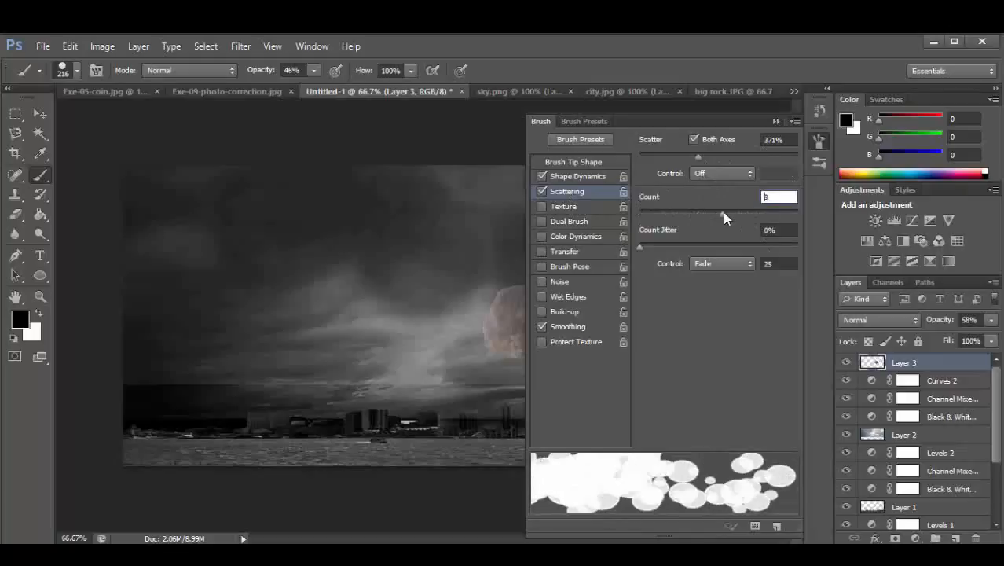
click(744, 213)
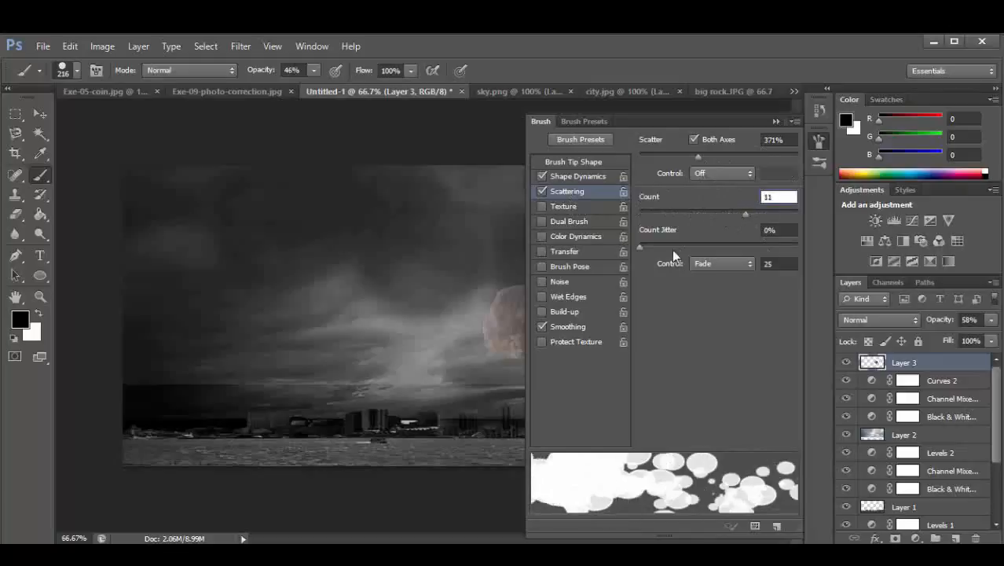
mouse_move(642, 247)
mouse_down()
mouse_move(774, 256)
mouse_move(697, 250)
mouse_up()
- Set the brush's size jitter to 100% in Shape Dynamics and its size to 54 px
click(563, 176)
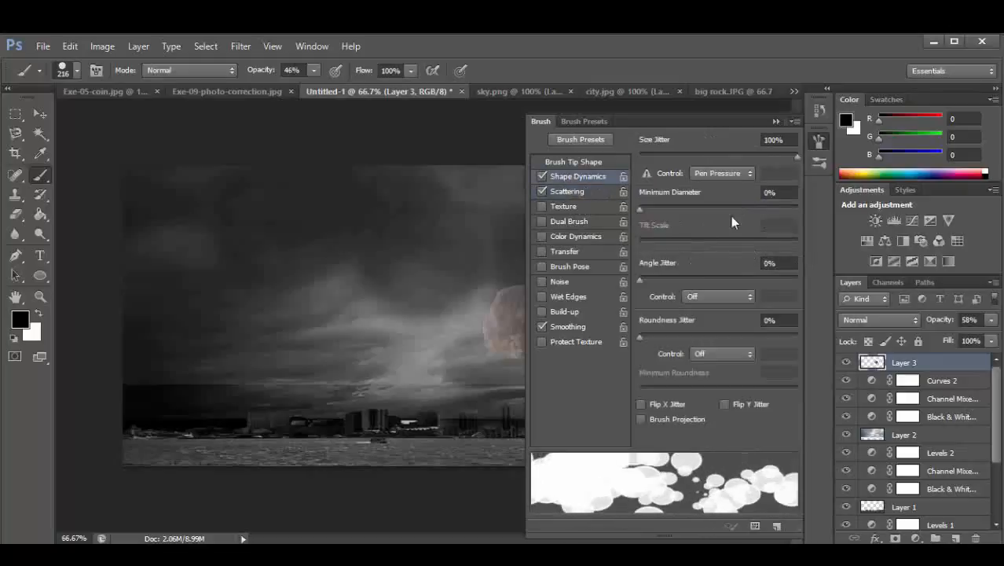
mouse_move(796, 156)
mouse_down()
mouse_move(711, 157)
mouse_move(825, 159)
mouse_up()
click(583, 191)
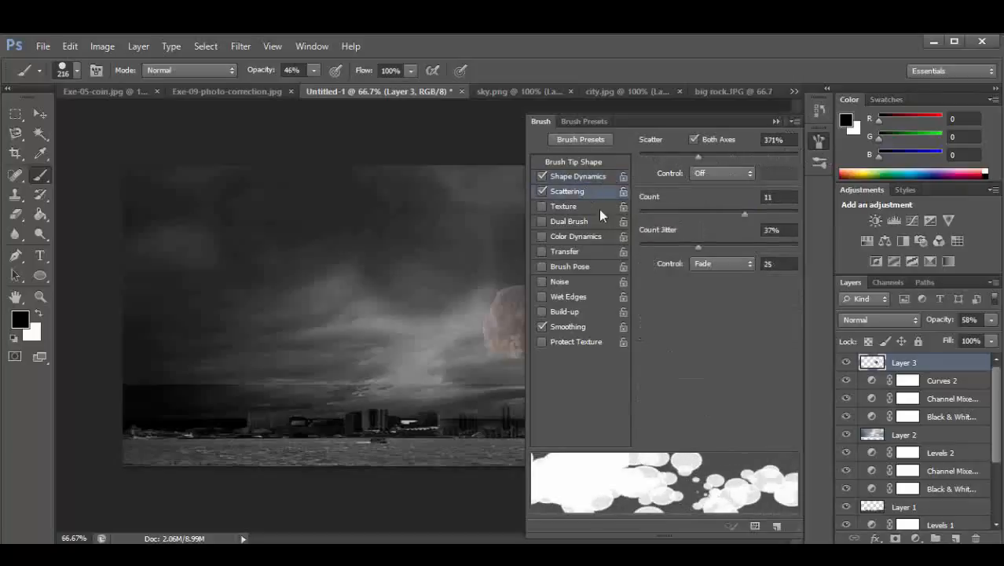
click(775, 121)
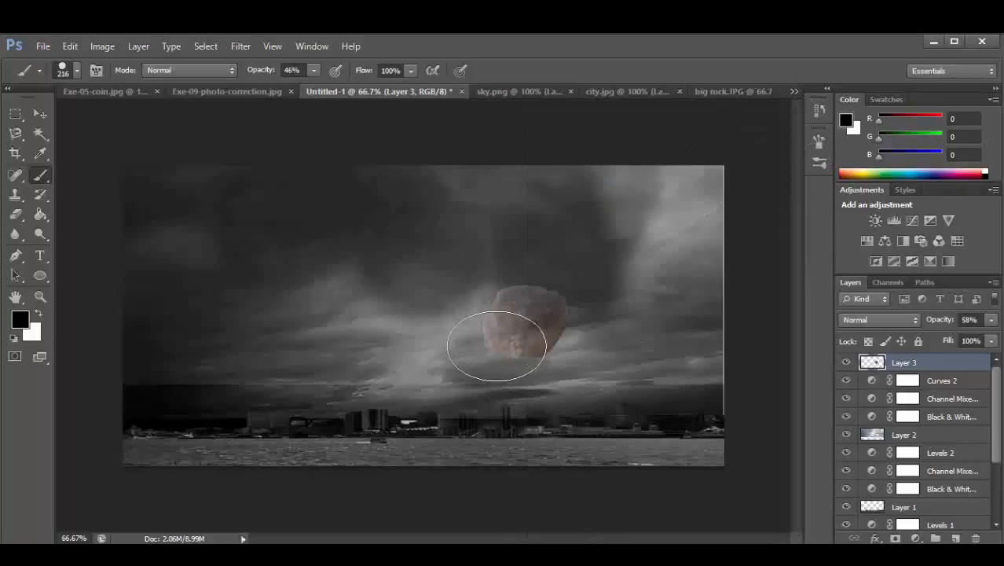
right_click(545, 260)
click(603, 295)
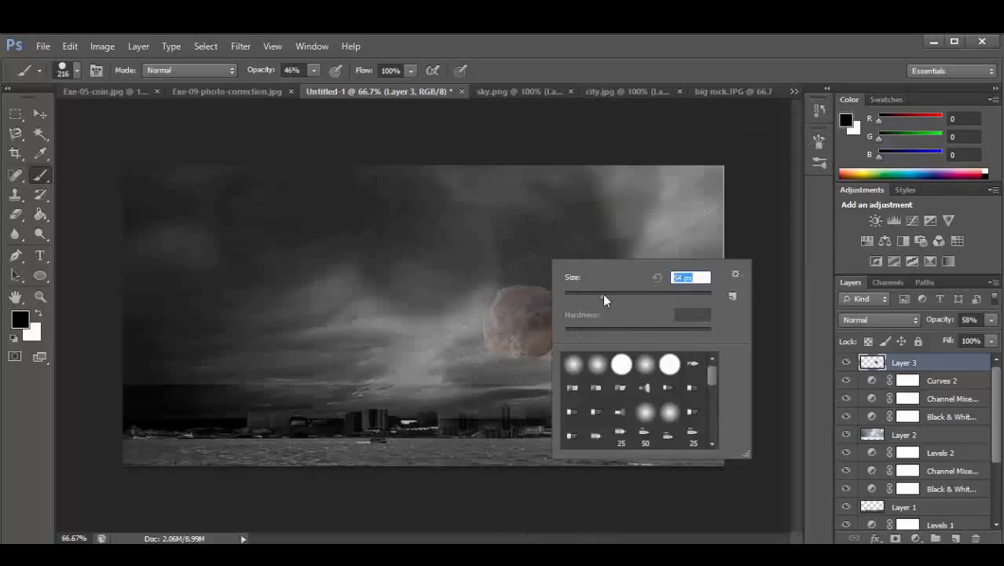
click(541, 282)
drag(546, 282, 576, 294)
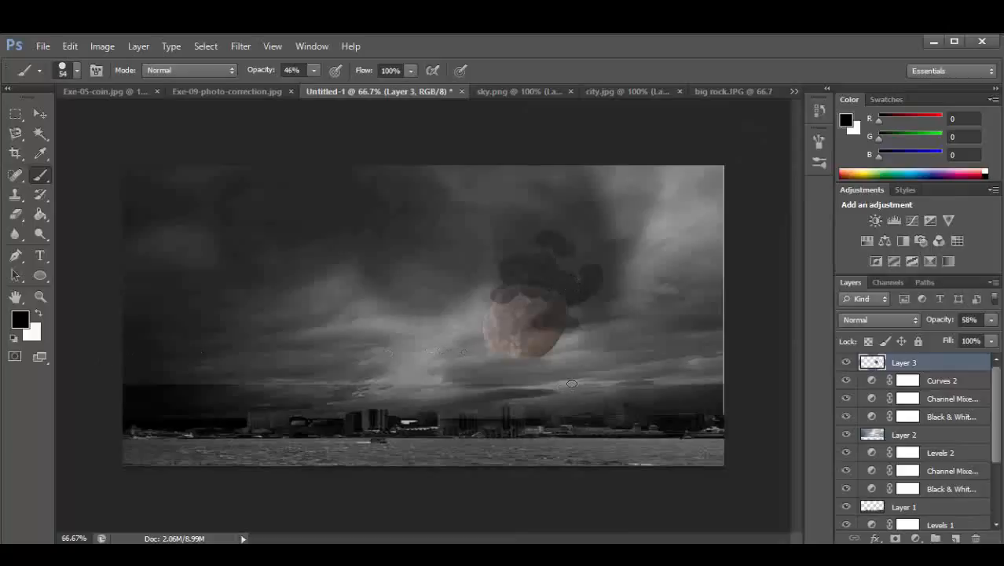
key(ctrl+z)
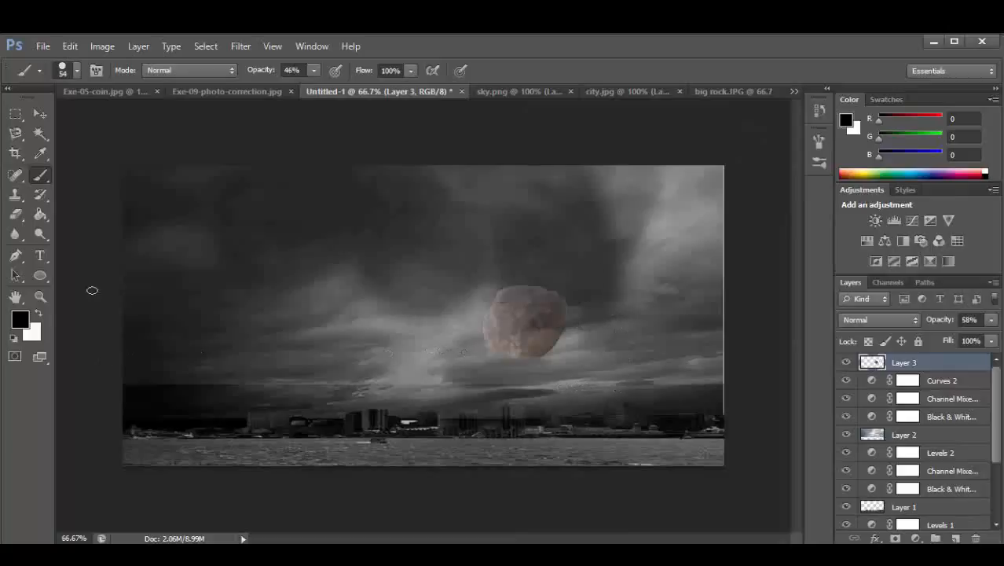
- Set the foreground colour to white (ffffff) and paint a scattered smoke trail from the boulder toward the upper-right sky
click(22, 319)
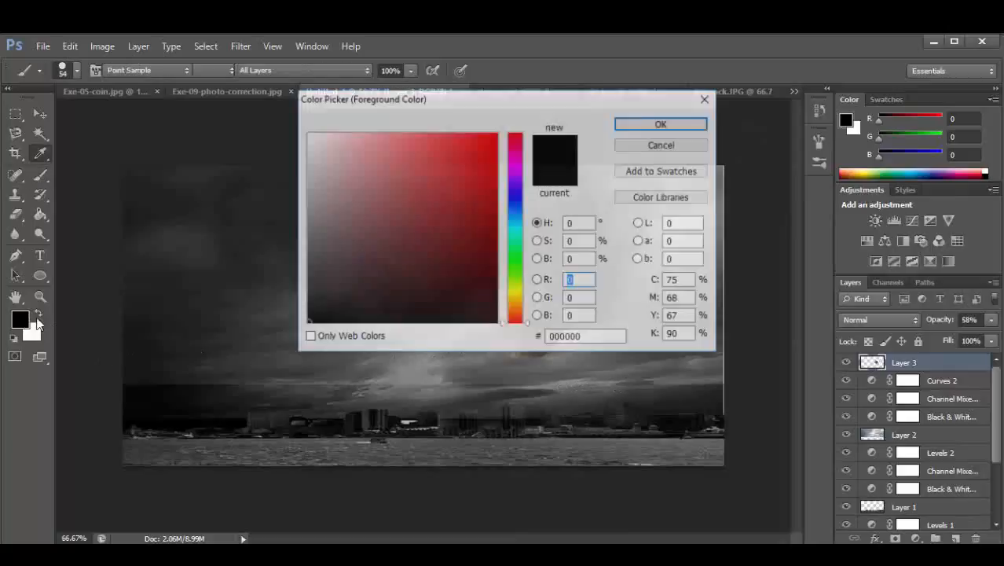
drag(312, 147, 306, 132)
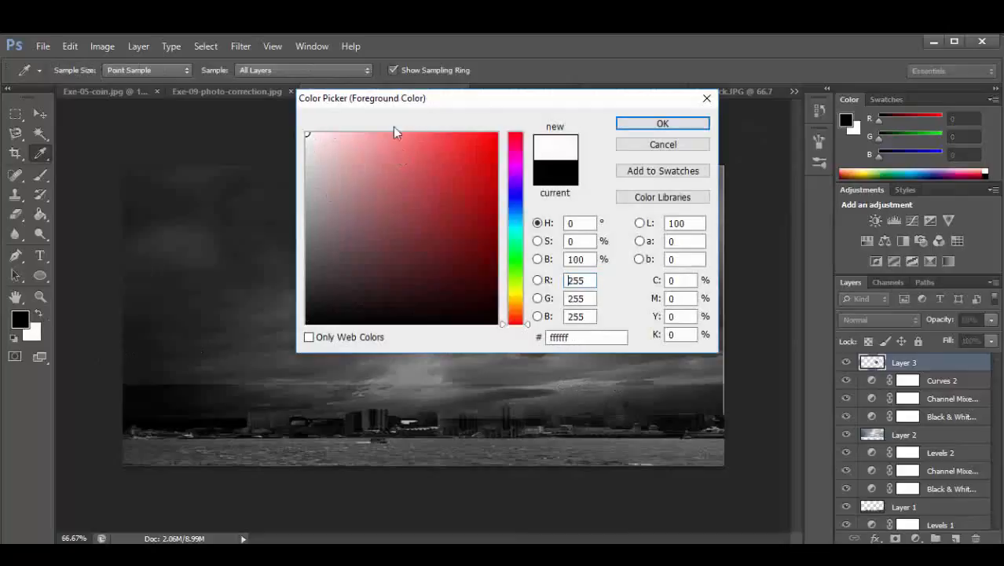
click(663, 123)
mouse_move(563, 281)
mouse_down()
mouse_move(597, 275)
mouse_move(584, 257)
mouse_move(593, 228)
mouse_move(603, 244)
mouse_move(622, 248)
mouse_up()
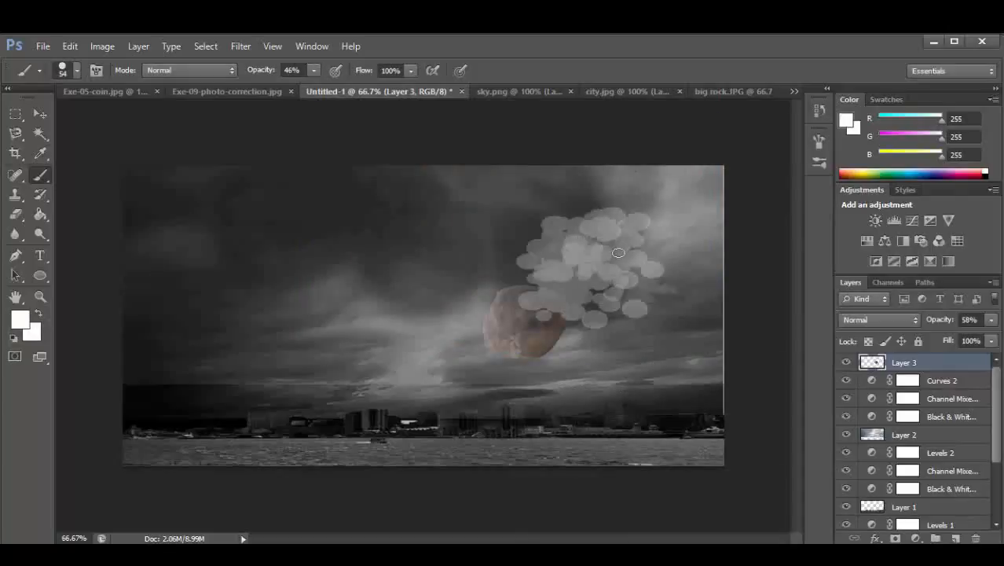
drag(545, 282, 533, 271)
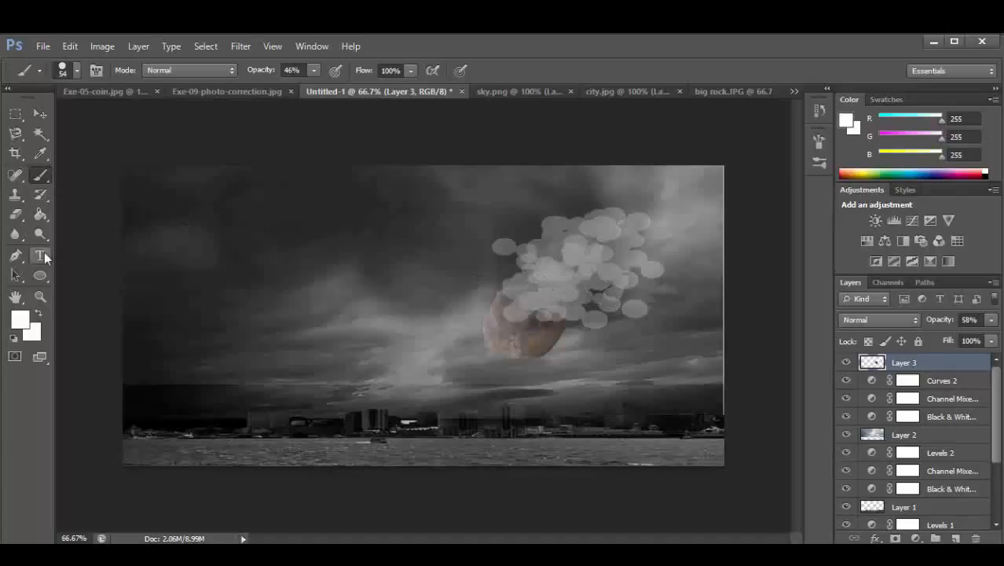
- Trim the outer edges of the smoke trail with the Eraser tool at 100% opacity so it narrows into a diagonal tail
click(15, 213)
mouse_move(629, 324)
mouse_down()
mouse_move(660, 289)
mouse_move(638, 318)
mouse_up()
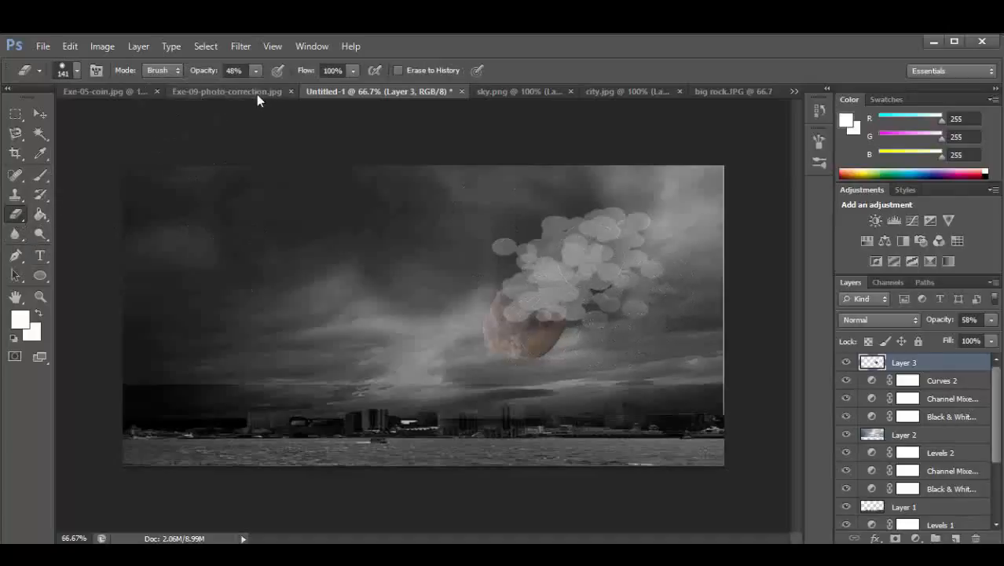
click(255, 72)
drag(263, 96, 300, 88)
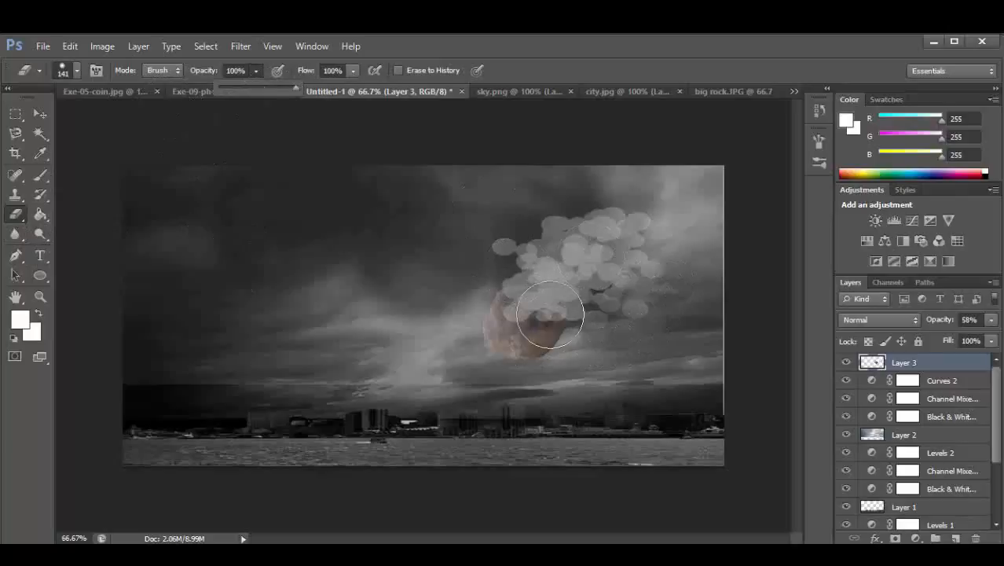
mouse_move(648, 299)
mouse_down()
mouse_move(455, 264)
mouse_move(533, 209)
mouse_move(564, 203)
mouse_up()
mouse_move(699, 231)
mouse_down()
mouse_move(669, 293)
mouse_move(690, 281)
mouse_move(682, 245)
mouse_up()
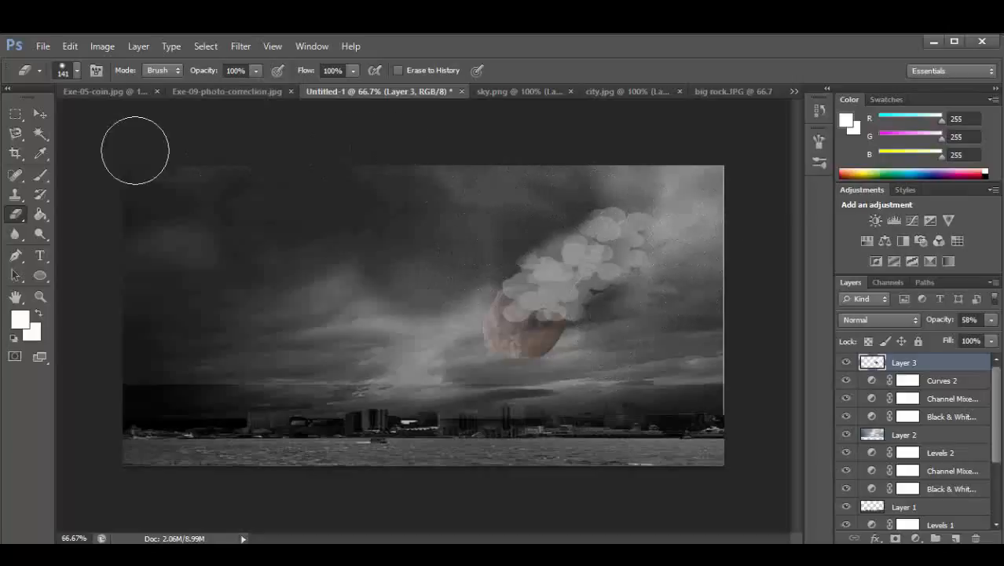
click(41, 114)
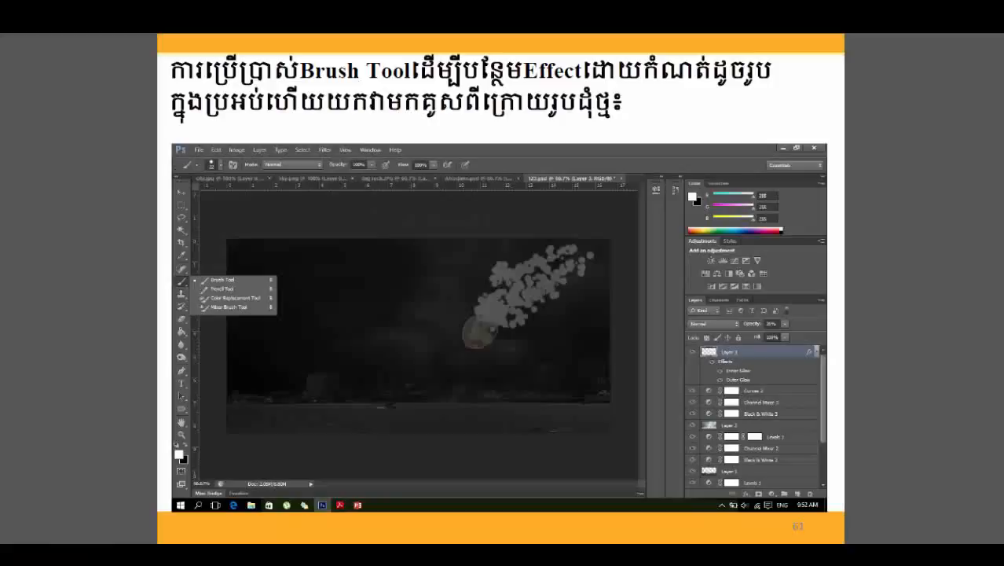
- Read the slide on the Color Balance adjustment layer for shadows, and switch back to Photoshop
key(Right)
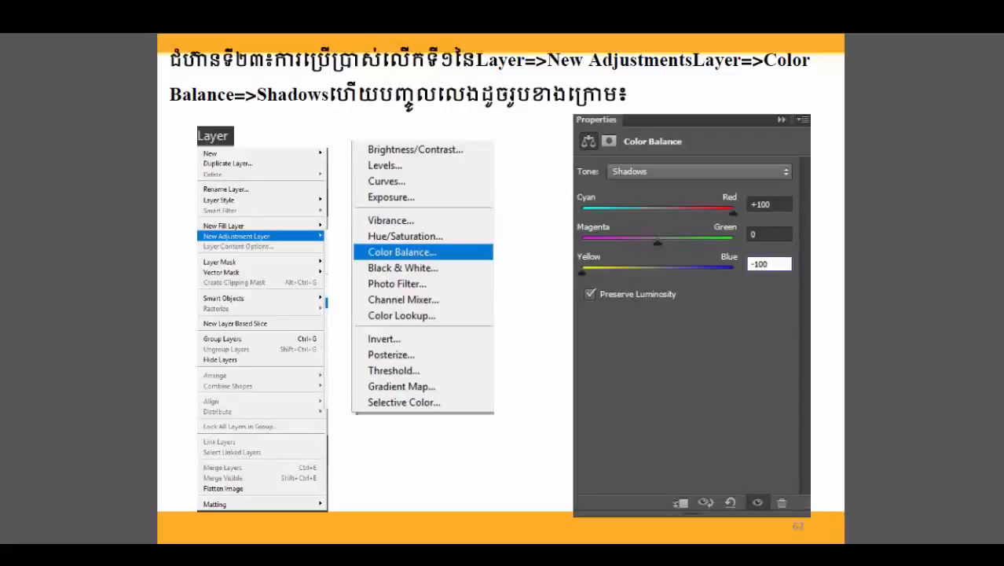
mouse_move(452, 555)
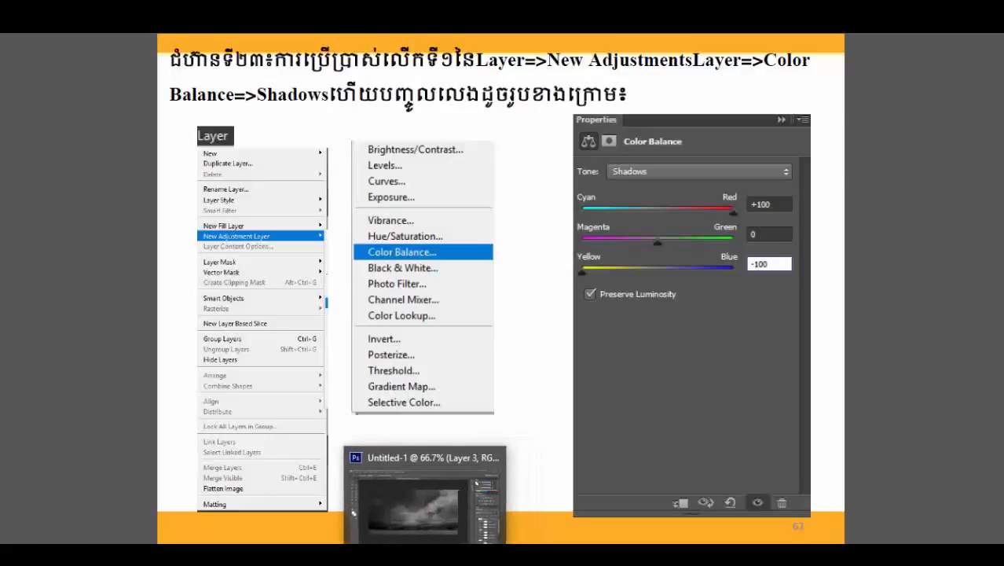
click(436, 555)
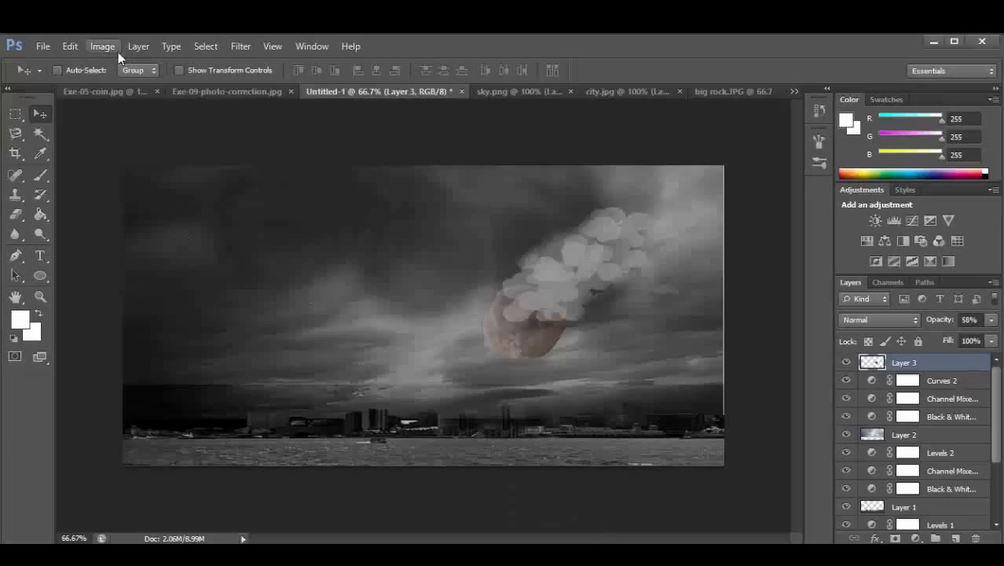
- Add a Color Balance adjustment layer above the smoke trail layer, keeping the default name and 100% opacity
click(140, 46)
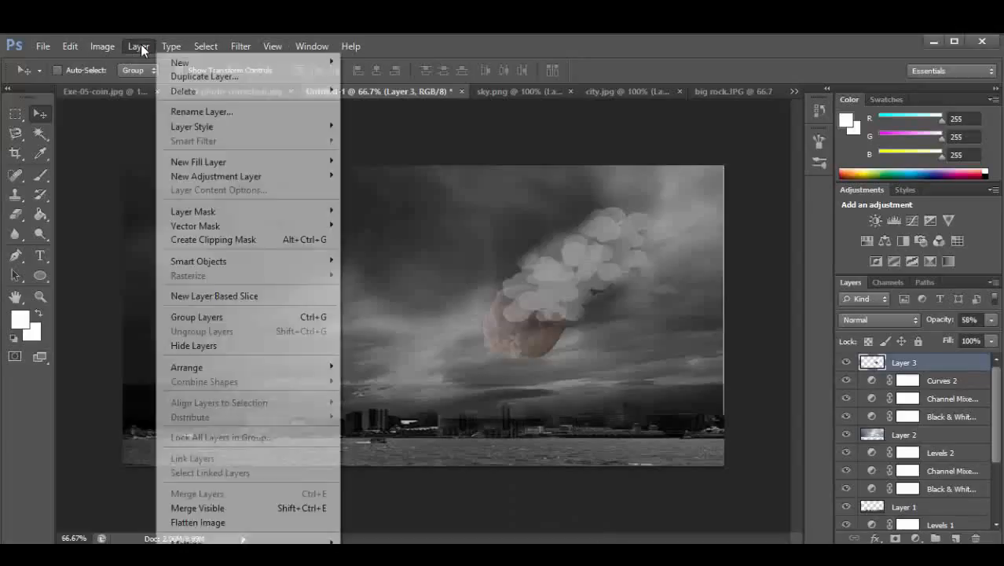
mouse_move(245, 179)
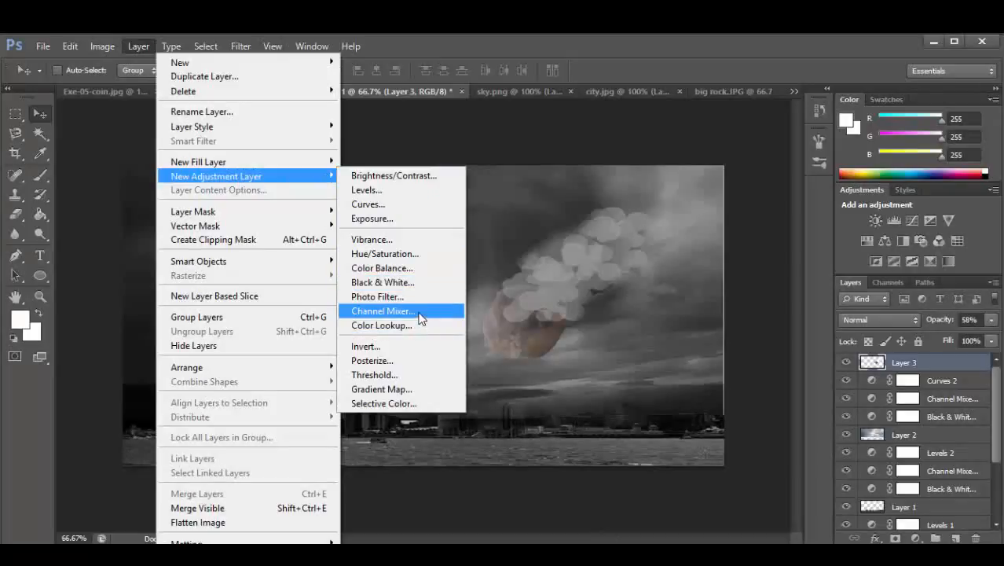
click(419, 269)
click(634, 173)
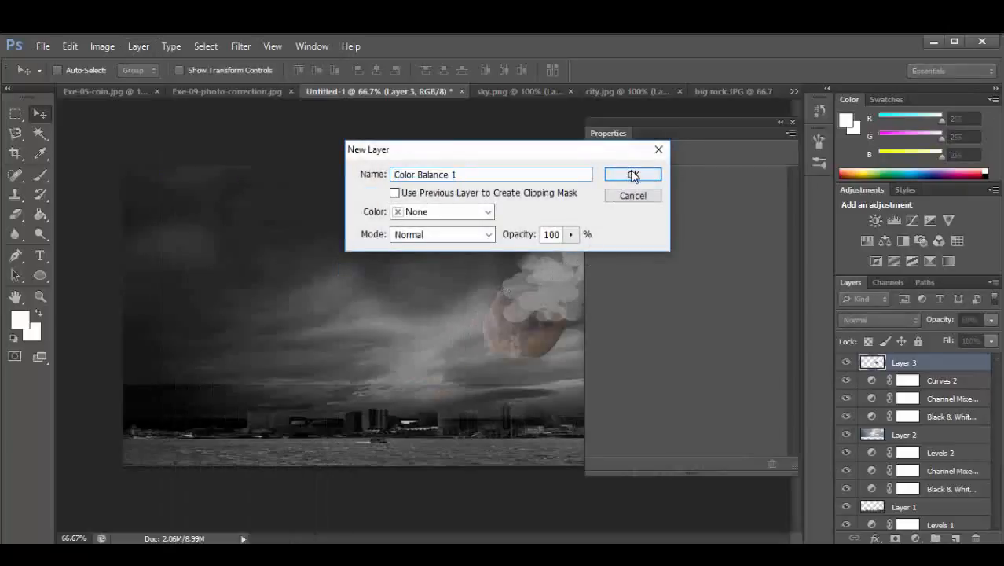
- Set the Color Balance shadows to +100 on Cyan-Red and -100 on Yellow-Blue, and close the adjustment's properties
click(748, 186)
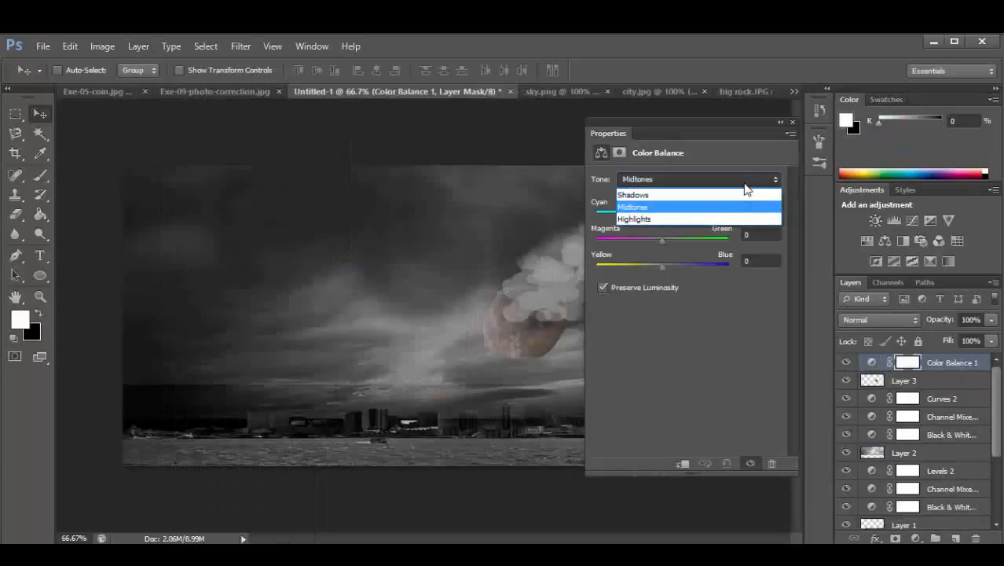
click(670, 194)
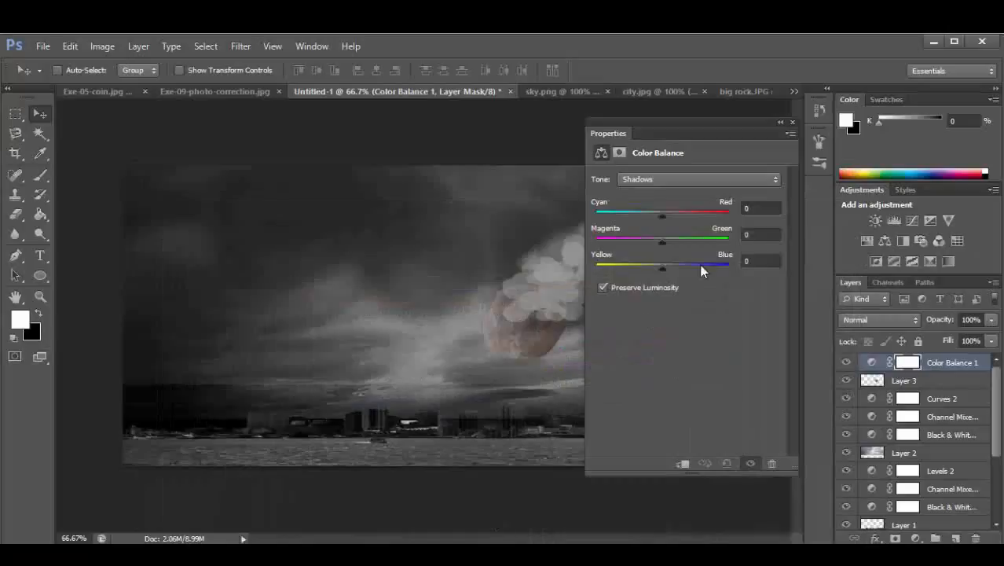
drag(663, 215, 737, 216)
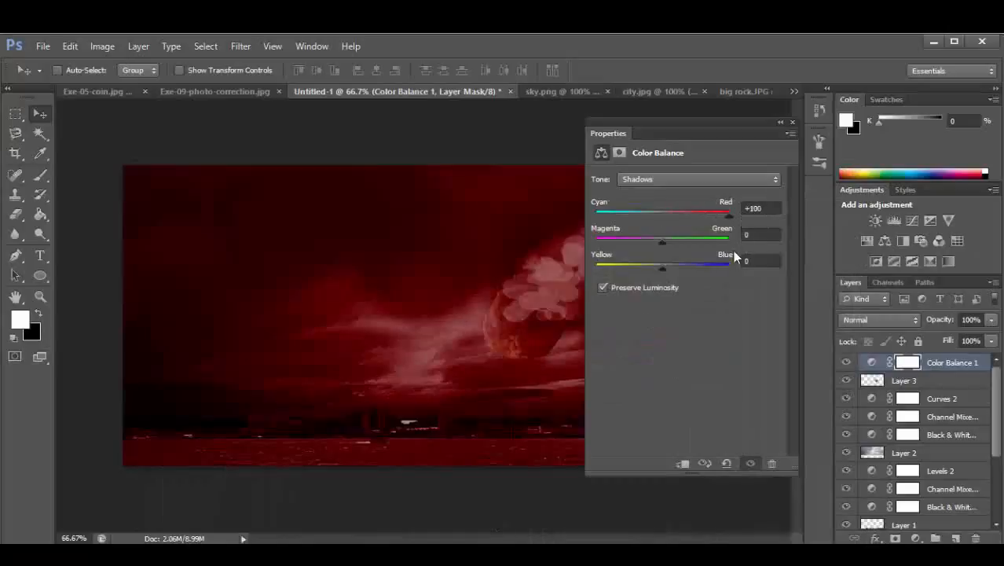
drag(661, 268, 596, 264)
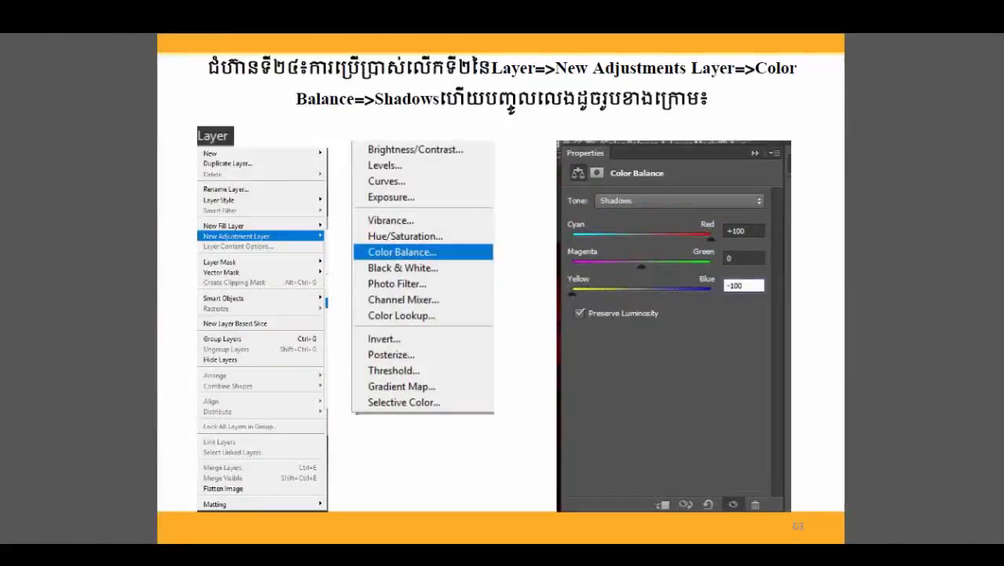
key(alt+Tab)
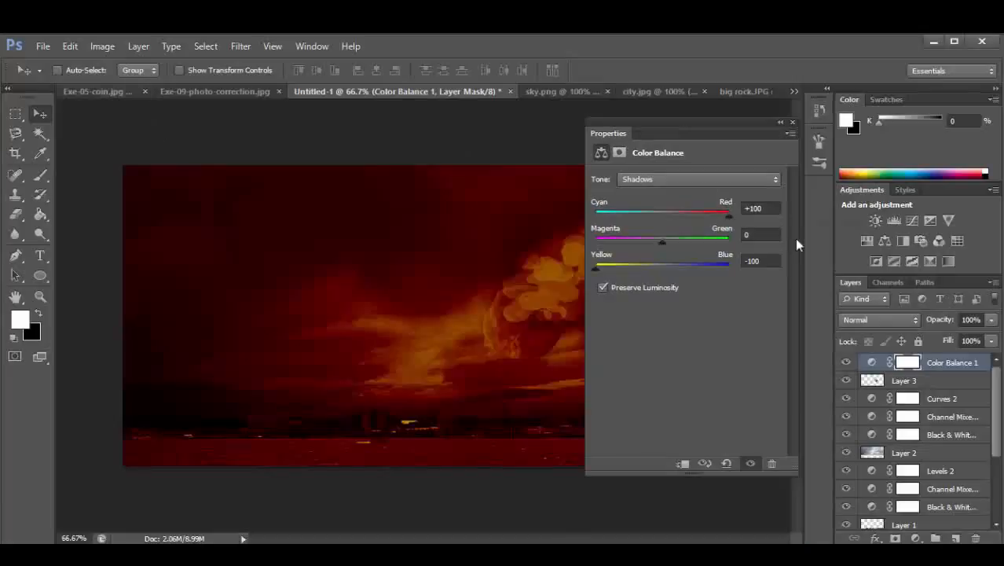
click(792, 124)
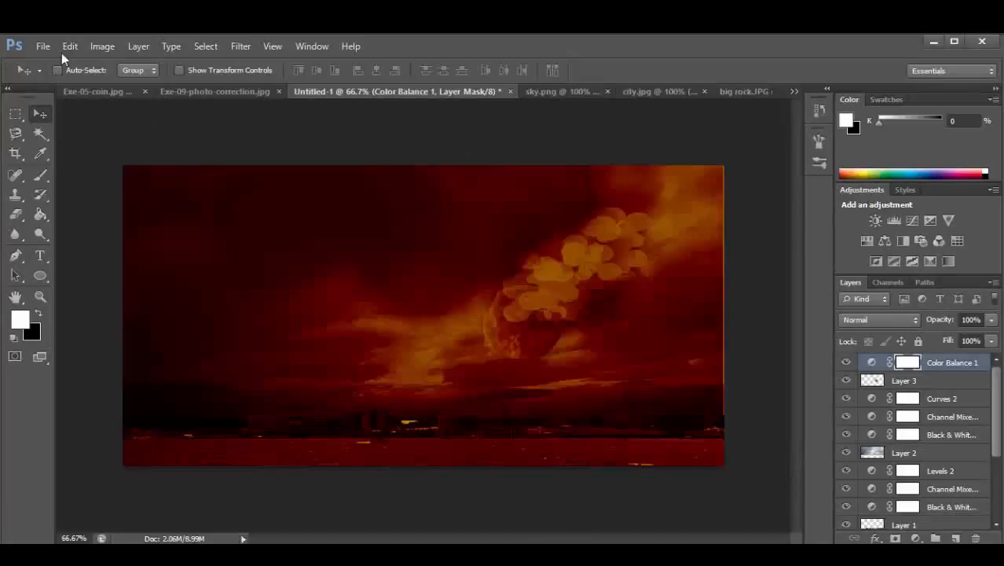
- Add a second Color Balance adjustment layer with midtones at +92 on Cyan-Red and -100 on Yellow-Blue, and close its properties
click(140, 47)
mouse_move(263, 182)
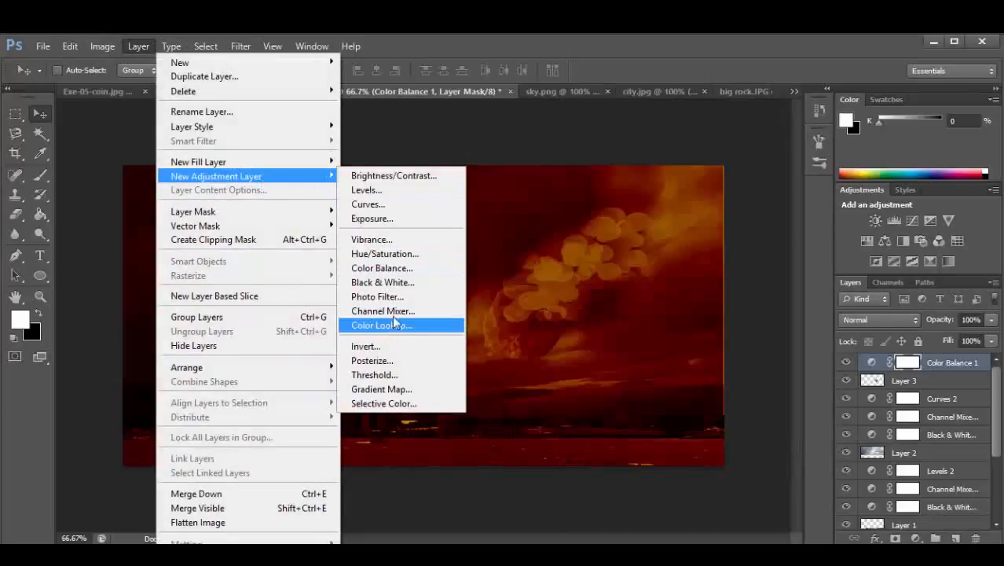
click(384, 268)
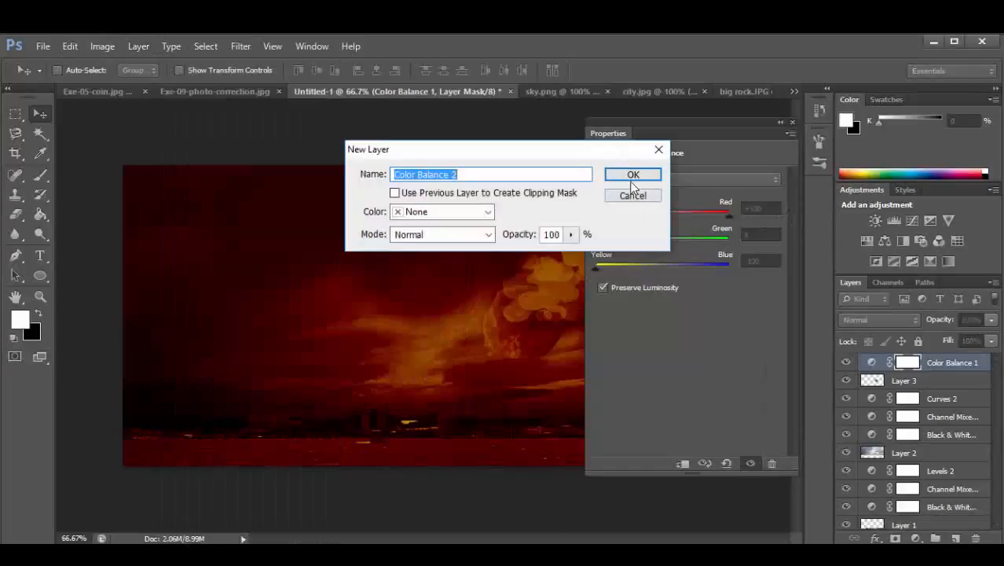
click(632, 176)
drag(662, 212, 723, 212)
drag(662, 268, 576, 256)
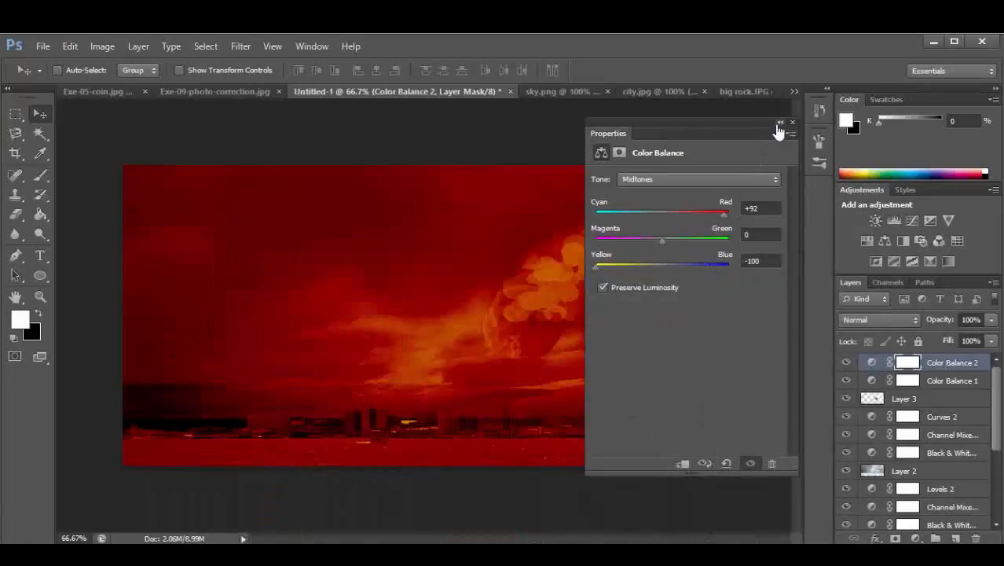
click(792, 124)
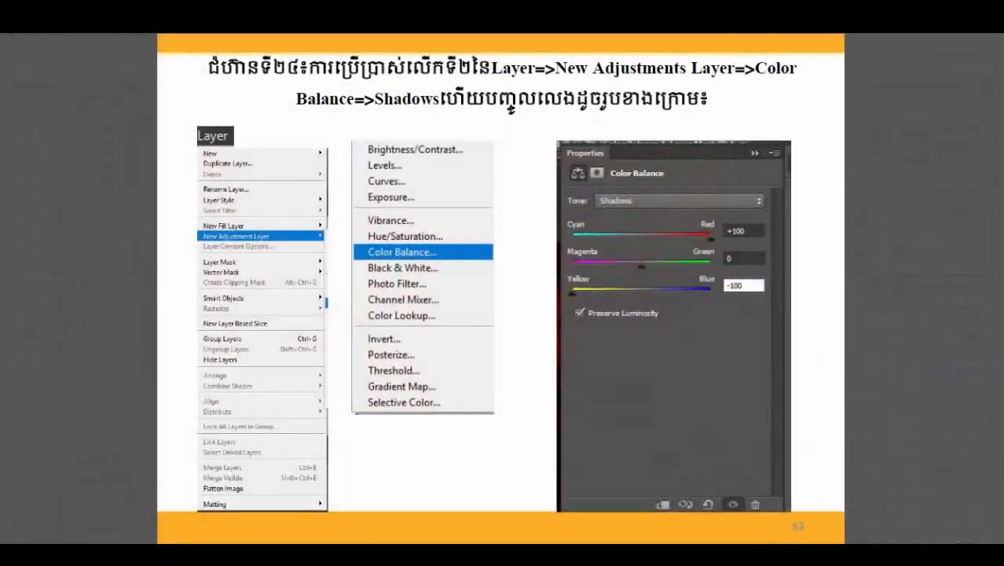